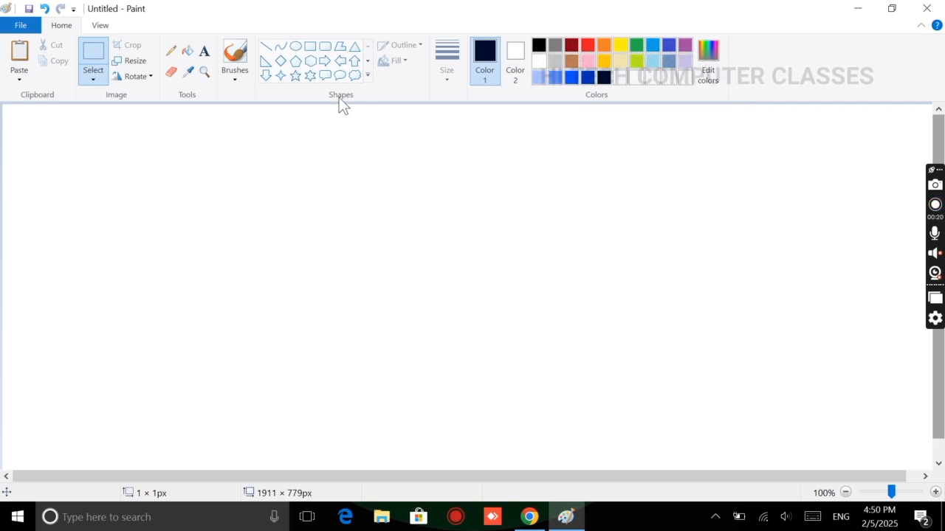
Step: Draw a long vertical straight line on the left part of the canvas as the flagpole
{"action": "left_click", "coordinate": [268, 49]}
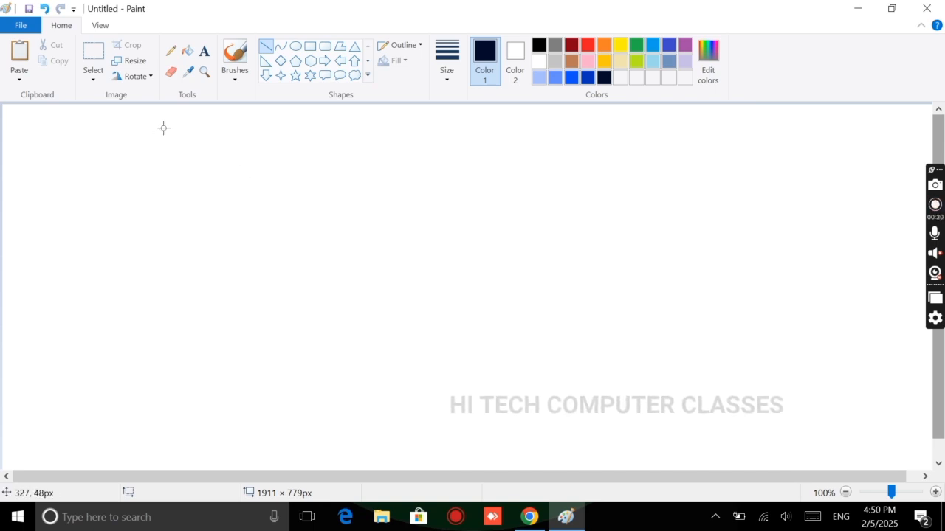
{"action": "left_click_drag", "start_coordinate": [164, 128], "coordinate": [168, 160]}
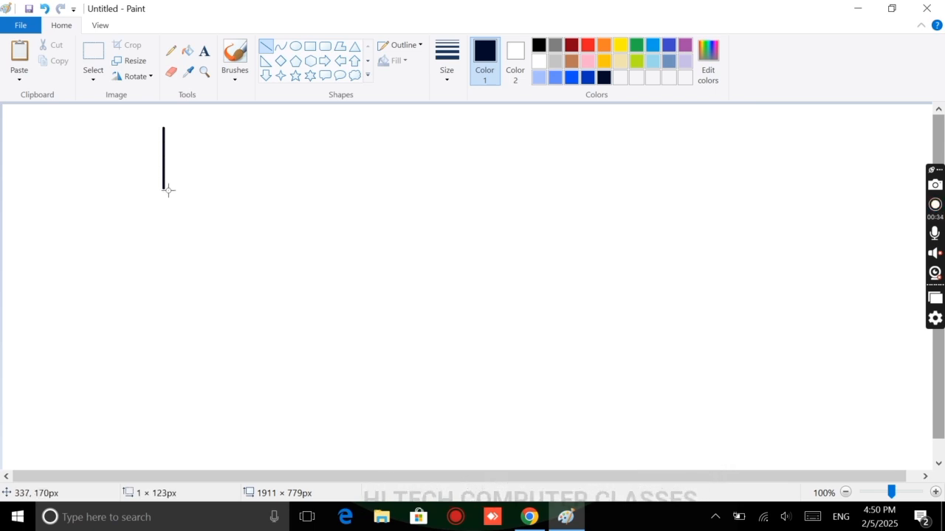
{"action": "left_click_drag", "start_coordinate": [168, 217], "coordinate": [195, 393]}
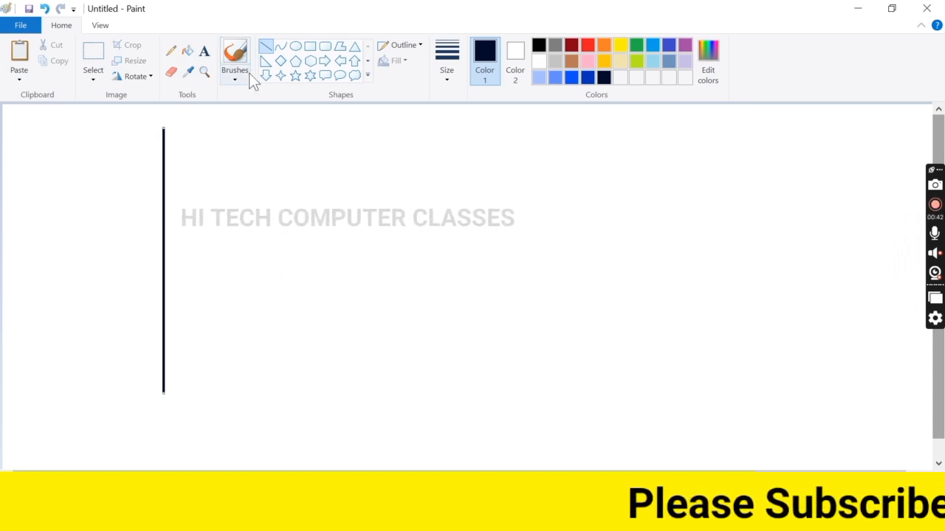
Step: Draw a horizontal curve about 258 px wide beside the pole, bending it up near its start and down near its end into a wave
{"action": "left_click", "coordinate": [282, 53]}
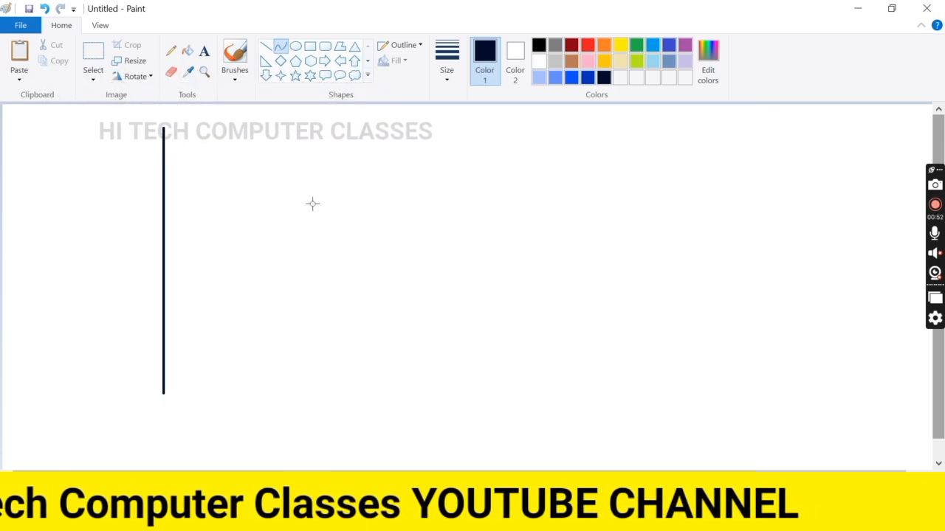
{"action": "left_click_drag", "start_coordinate": [312, 204], "coordinate": [438, 200]}
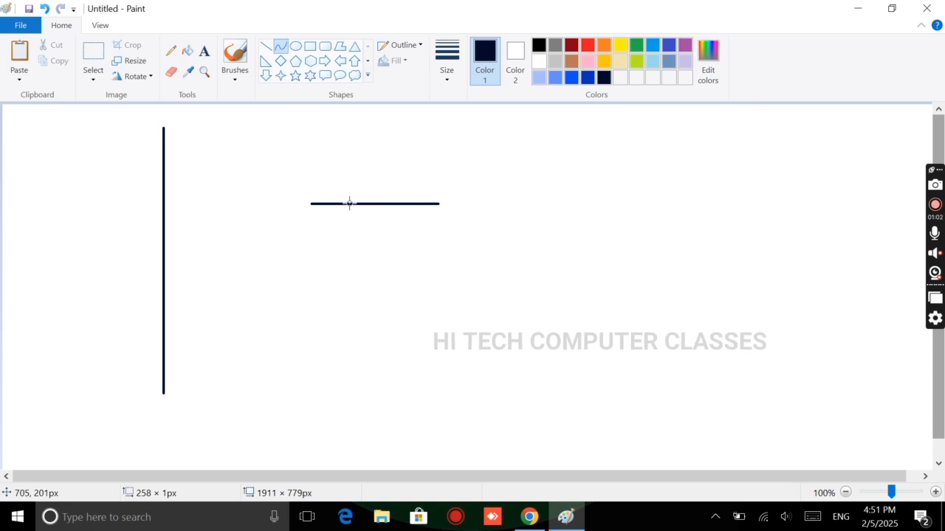
{"action": "left_click_drag", "start_coordinate": [349, 204], "coordinate": [344, 167]}
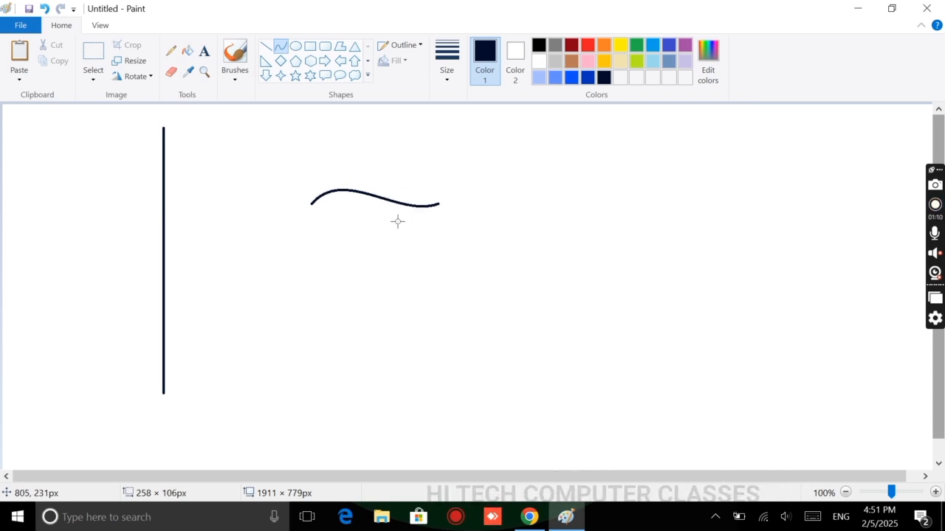
{"action": "mouse_move", "coordinate": [397, 221]}
{"action": "left_mouse_down"}
{"action": "mouse_move", "coordinate": [389, 244]}
{"action": "mouse_move", "coordinate": [397, 249]}
{"action": "mouse_move", "coordinate": [389, 241]}
{"action": "left_mouse_up"}
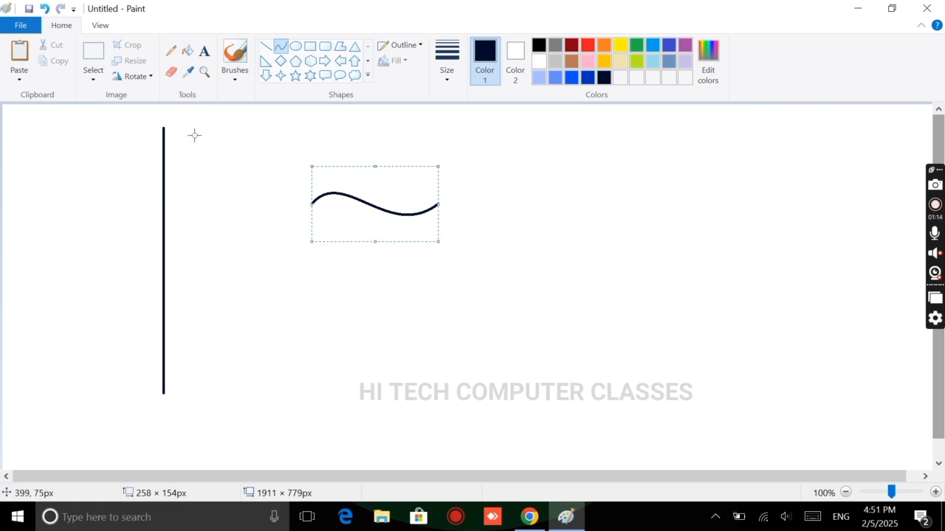
Step: Select the wavy curve, try it at the top of the pole, and move it back onto the empty canvas
{"action": "left_click", "coordinate": [93, 56]}
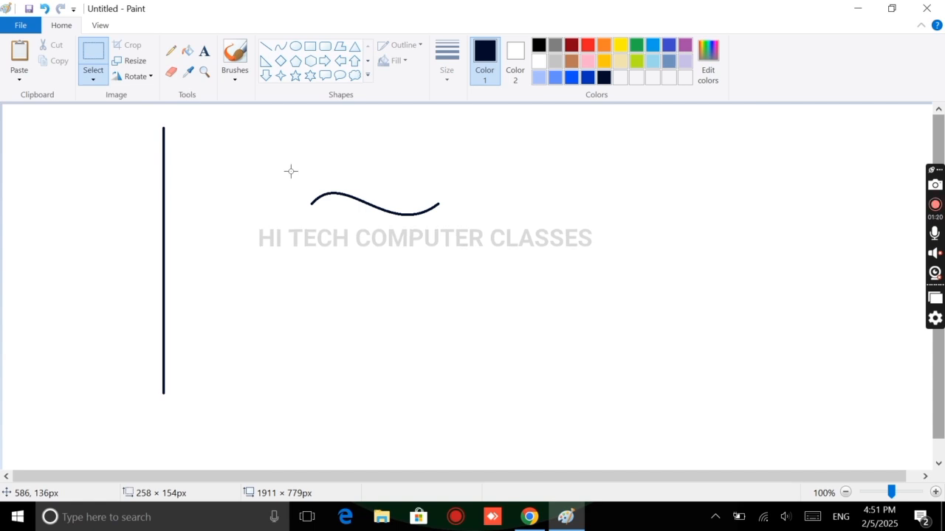
{"action": "left_click_drag", "start_coordinate": [291, 171], "coordinate": [451, 235]}
{"action": "left_click_drag", "start_coordinate": [363, 200], "coordinate": [215, 123]}
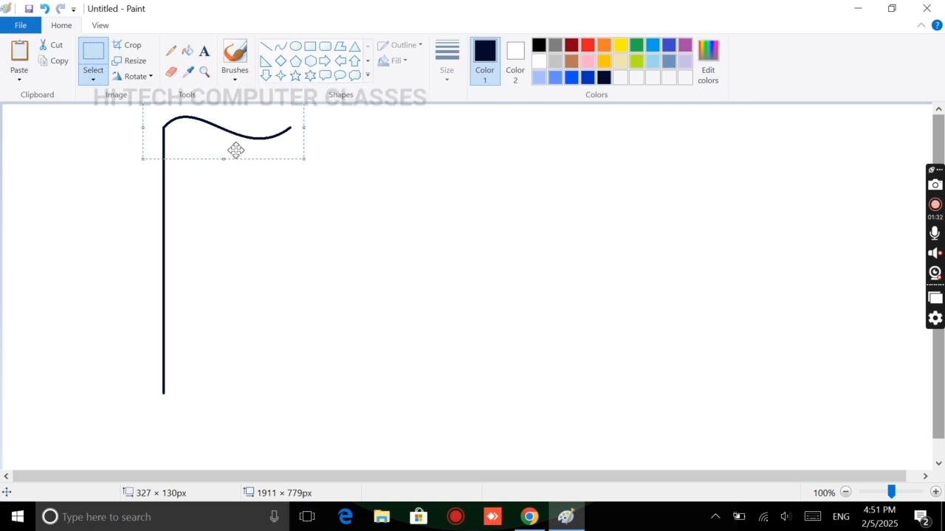
{"action": "left_click_drag", "start_coordinate": [221, 123], "coordinate": [403, 236]}
{"action": "left_click", "coordinate": [364, 177]}
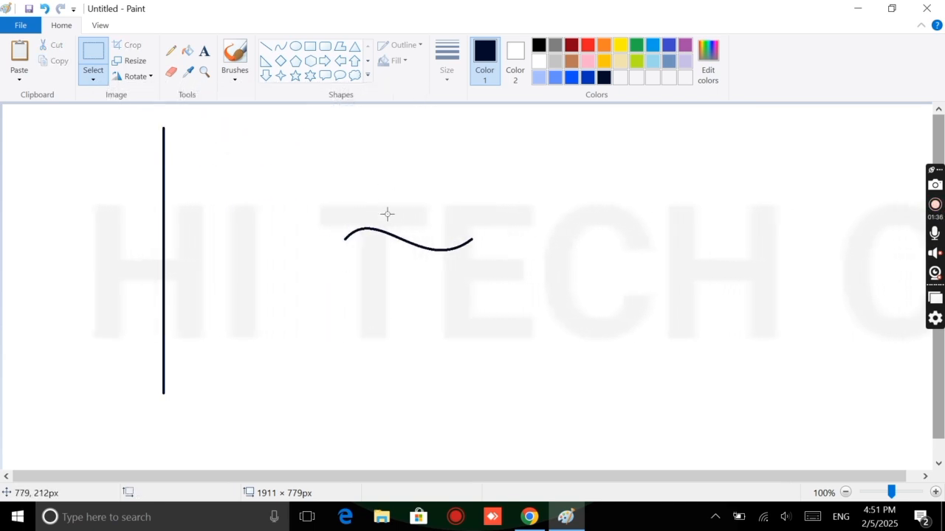
Step: Reselect the wavy curve with a larger rectangle, try it at the pole's top again, and move it away from the pole
{"action": "left_click_drag", "start_coordinate": [318, 199], "coordinate": [506, 283]}
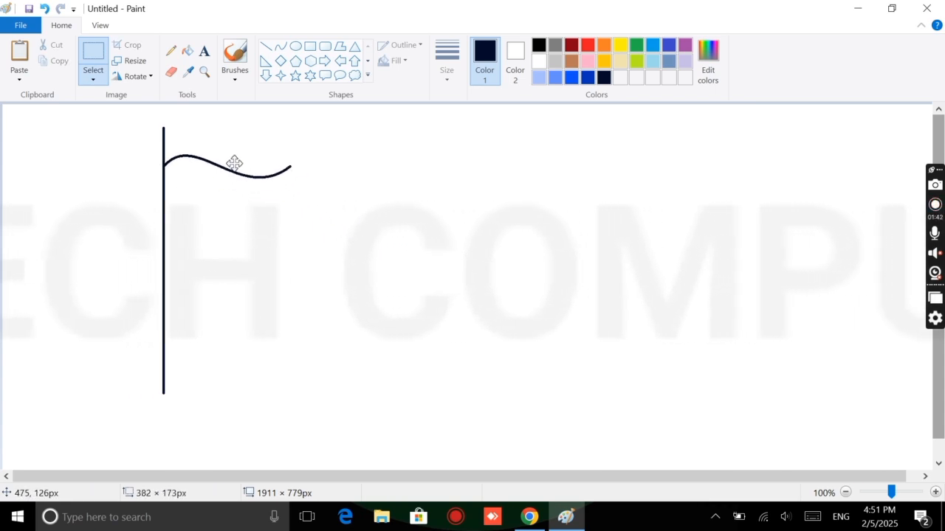
{"action": "mouse_move", "coordinate": [240, 127]}
{"action": "left_mouse_down"}
{"action": "mouse_move", "coordinate": [232, 127]}
{"action": "mouse_move", "coordinate": [248, 130]}
{"action": "mouse_move", "coordinate": [239, 129]}
{"action": "left_mouse_up"}
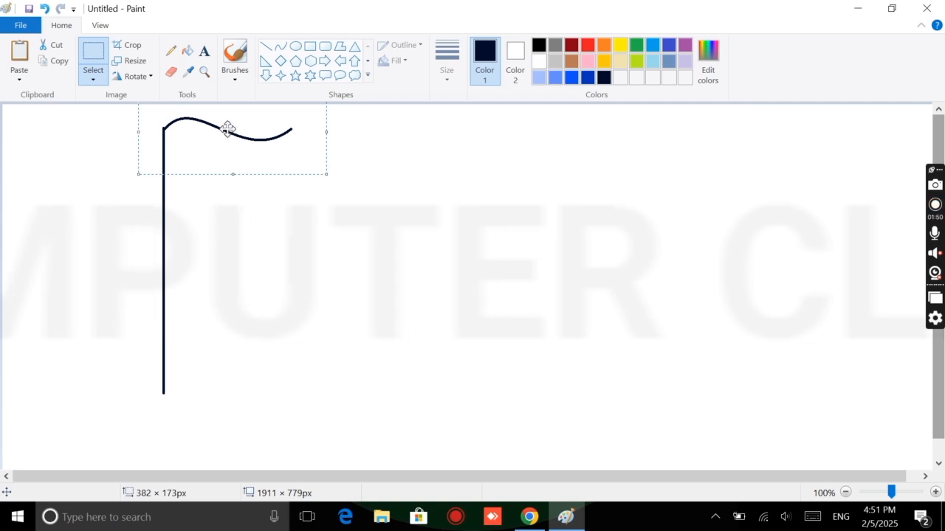
{"action": "left_click_drag", "start_coordinate": [228, 130], "coordinate": [355, 223]}
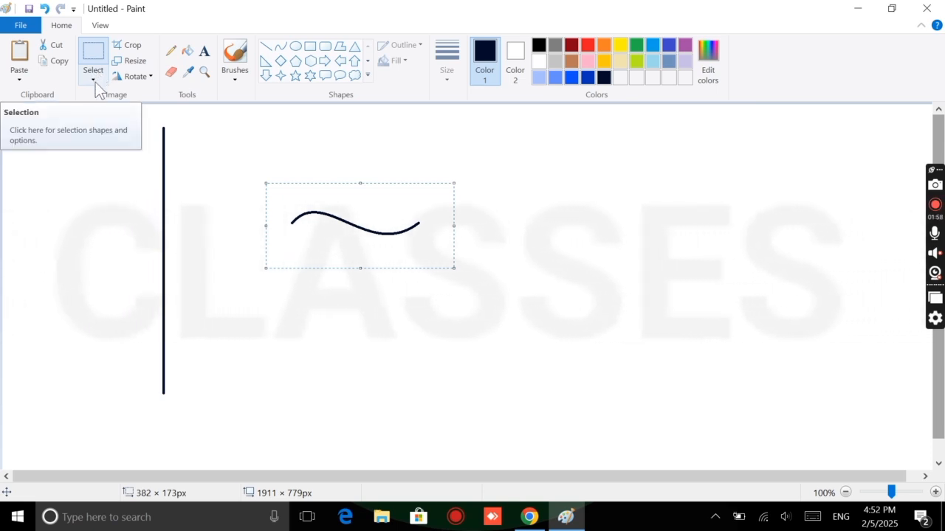
Step: Turn off transparent selection, reselect the wavy curve with a rectangle, and move it over the top of the pole
{"action": "left_click", "coordinate": [93, 79]}
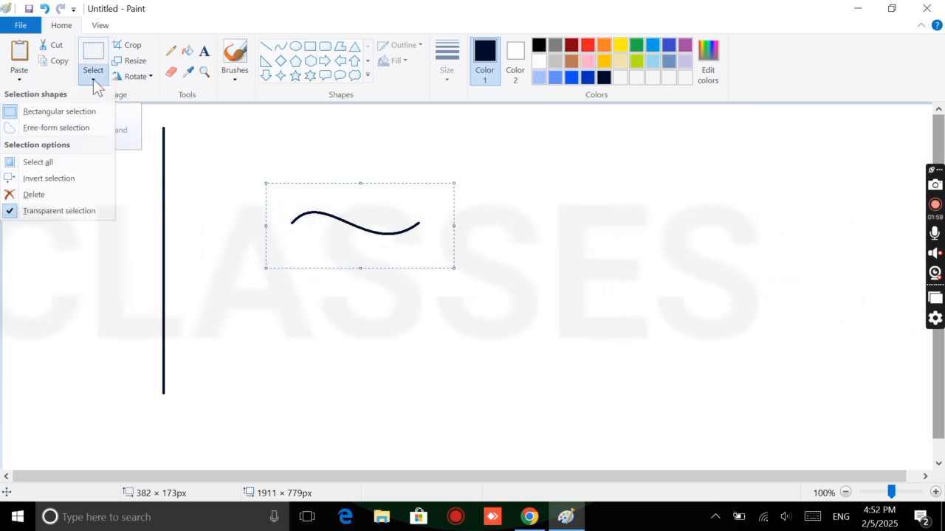
{"action": "left_click", "coordinate": [50, 210]}
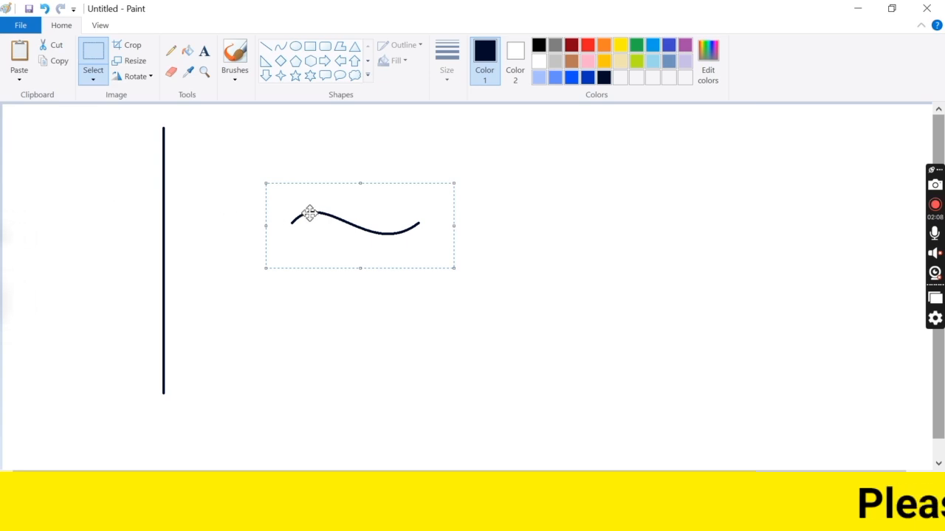
{"action": "left_click_drag", "start_coordinate": [262, 171], "coordinate": [447, 258]}
{"action": "left_click_drag", "start_coordinate": [364, 213], "coordinate": [243, 127]}
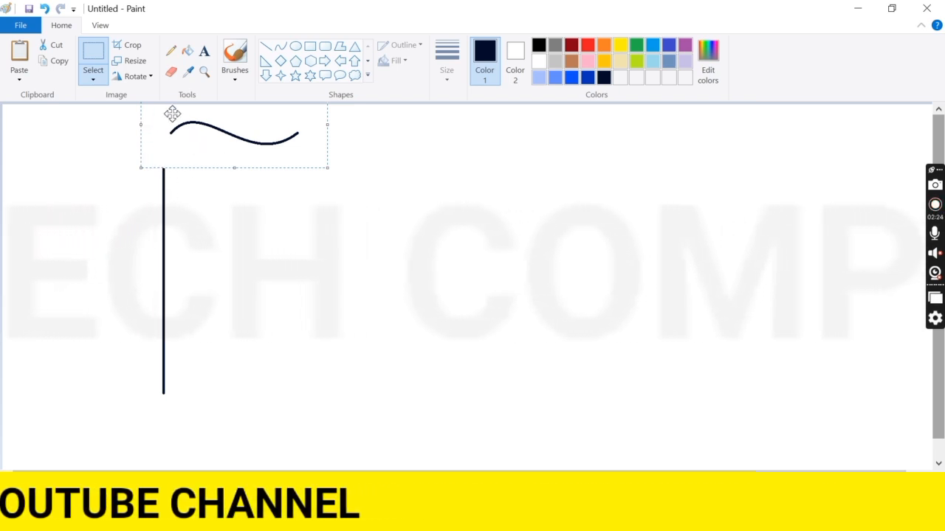
Step: Turn on transparent selection and align the start of the wavy curve with the top end of the pole
{"action": "left_click", "coordinate": [93, 82]}
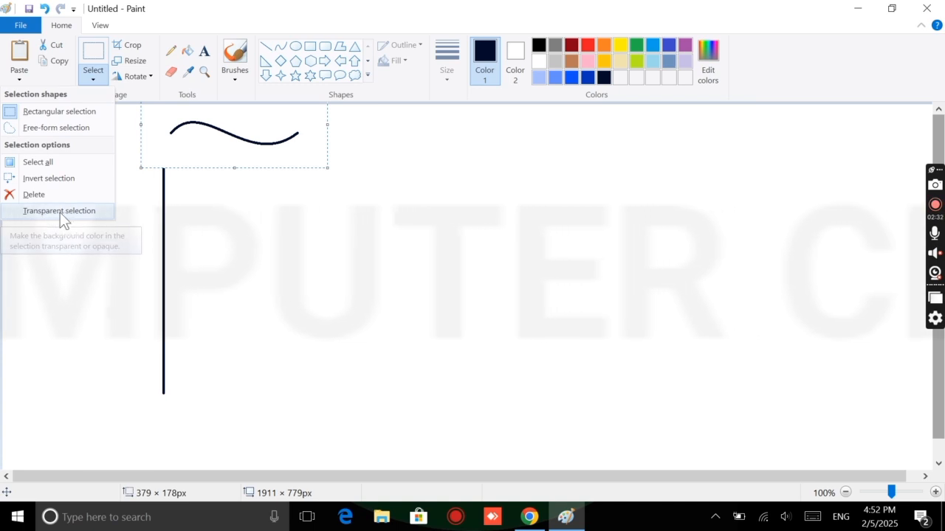
{"action": "left_click", "coordinate": [46, 211]}
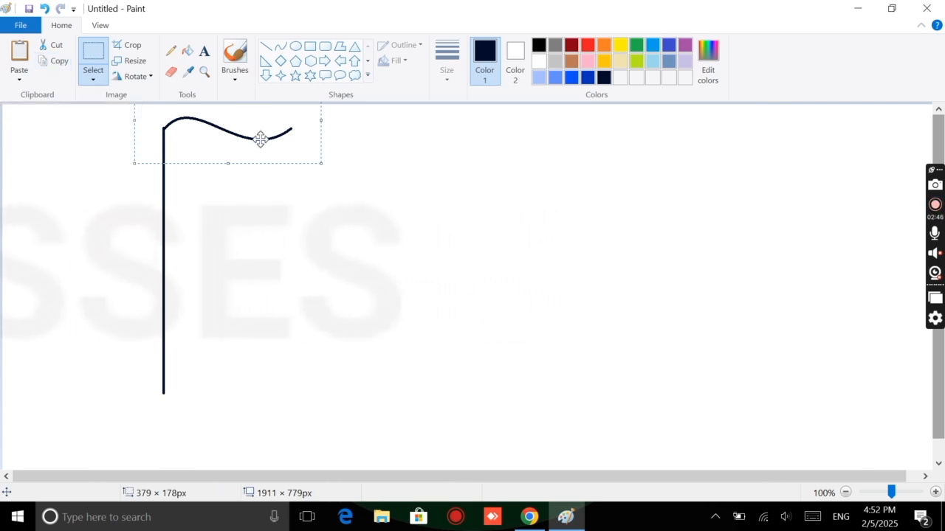
Step: Paste three copies of the wavy curve down the pole and close their free ends with a vertical line about 217 px long
{"action": "left_click", "coordinate": [18, 56]}
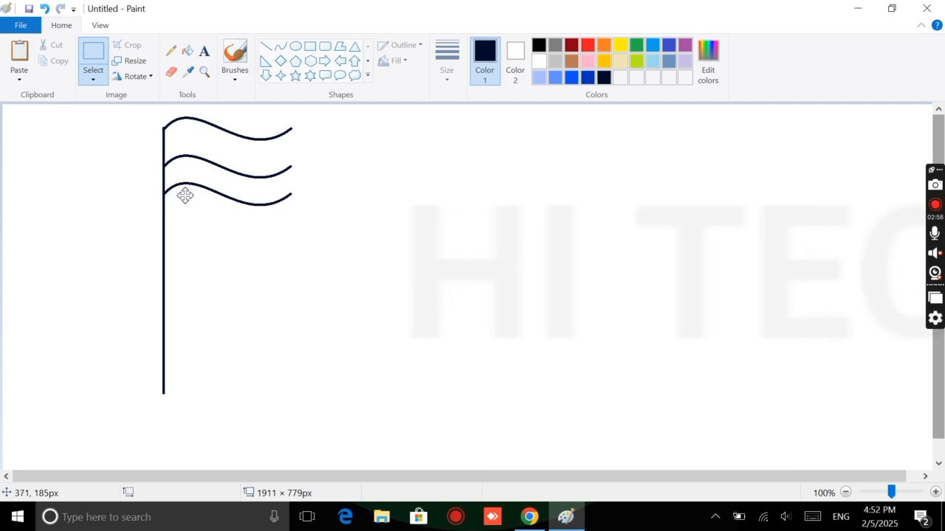
{"action": "left_click_drag", "start_coordinate": [184, 195], "coordinate": [185, 200]}
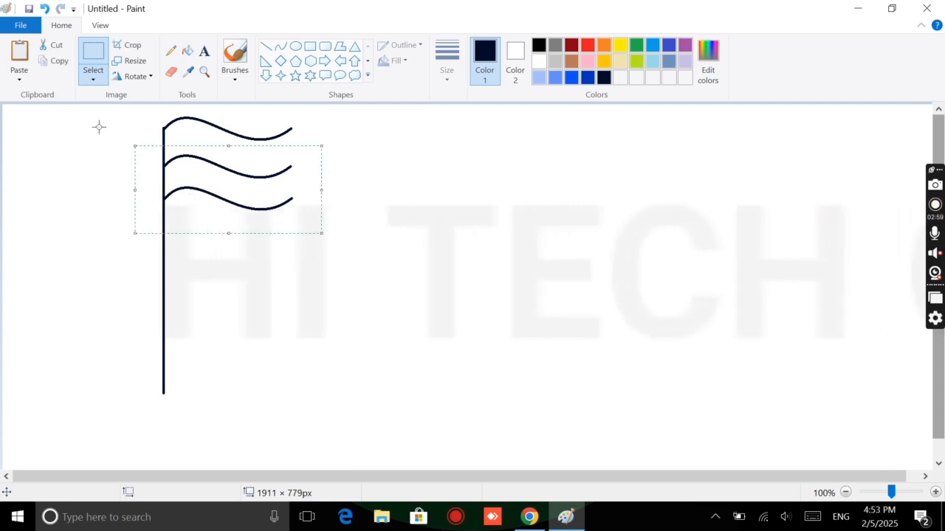
{"action": "left_click", "coordinate": [18, 58]}
{"action": "left_click_drag", "start_coordinate": [64, 152], "coordinate": [198, 227]}
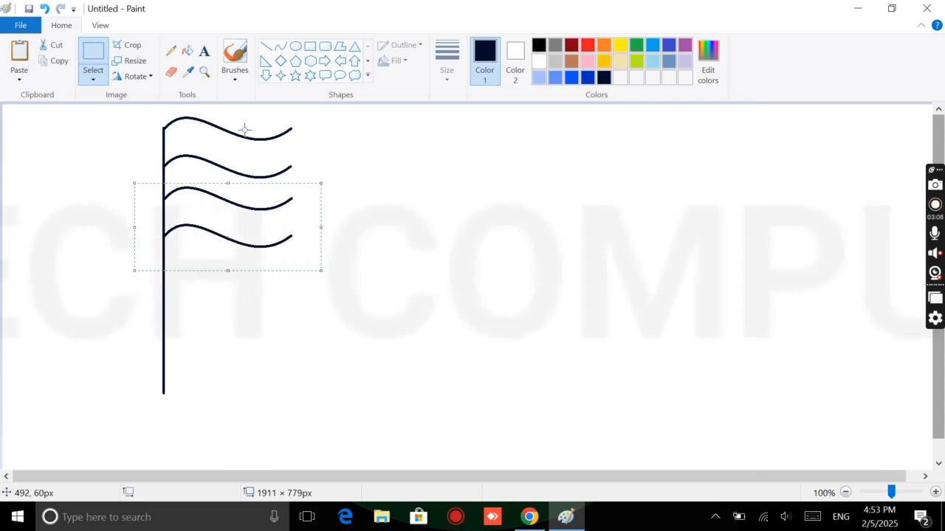
{"action": "left_click", "coordinate": [265, 50]}
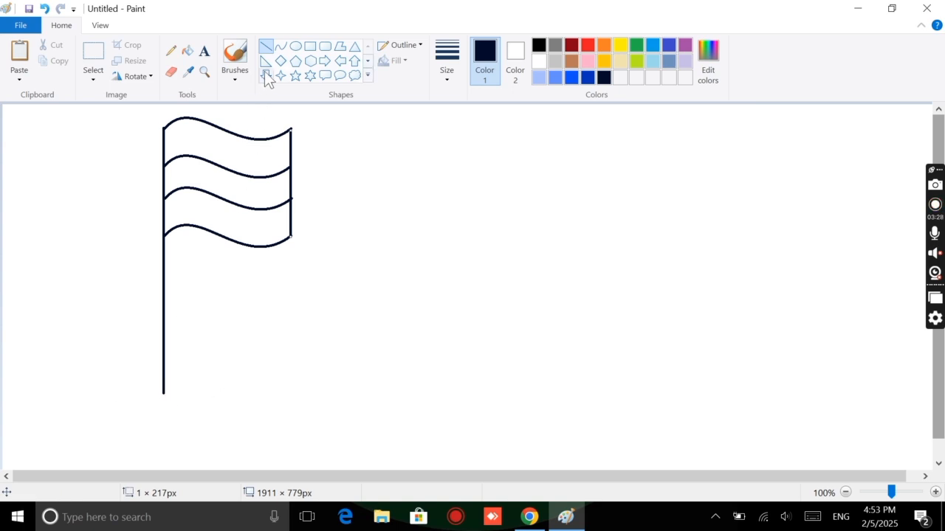
Step: Draw three stacked rectangles under the pole as a stepped base, each wider than the one above, the lowest about 338 × 52 px
{"action": "left_click", "coordinate": [310, 48]}
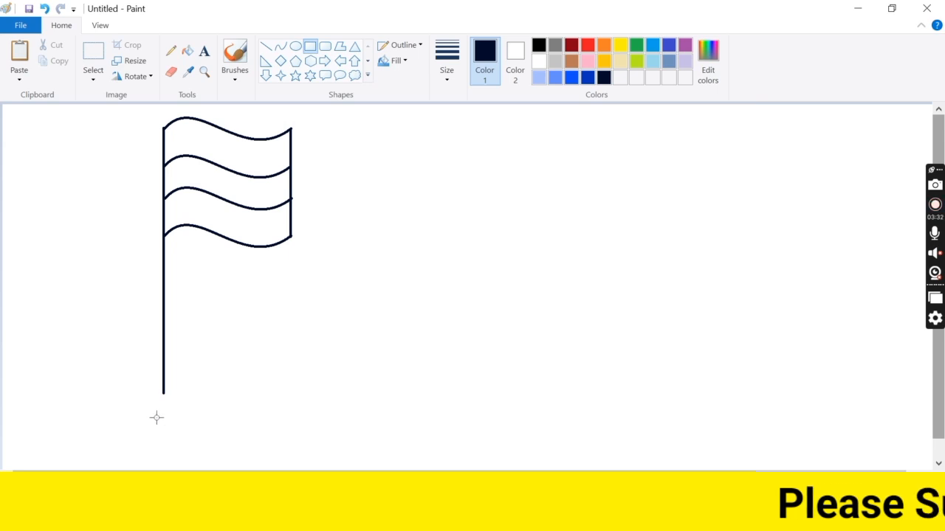
{"action": "left_click_drag", "start_coordinate": [115, 390], "coordinate": [210, 409]}
{"action": "left_click_drag", "start_coordinate": [210, 413], "coordinate": [175, 400]}
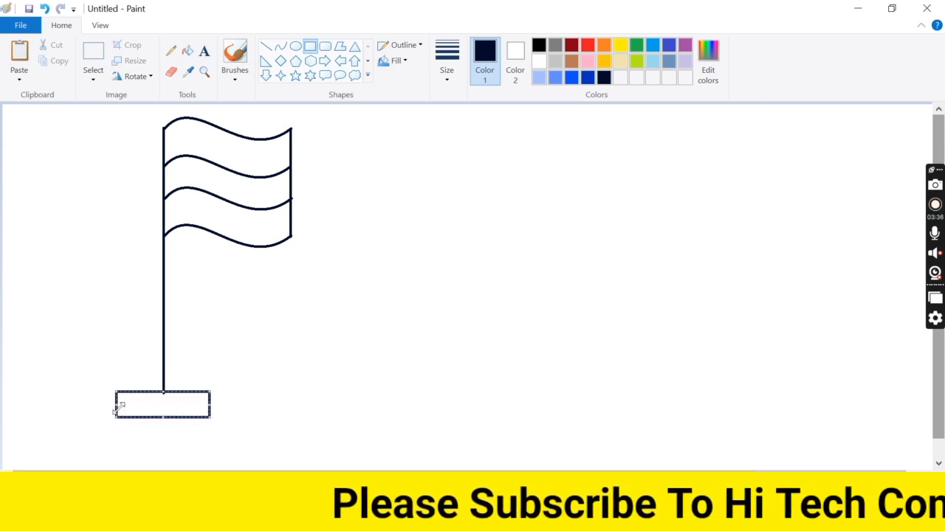
{"action": "left_click_drag", "start_coordinate": [93, 415], "coordinate": [227, 437]}
{"action": "left_click_drag", "start_coordinate": [167, 428], "coordinate": [168, 418]}
{"action": "left_click", "coordinate": [89, 451]}
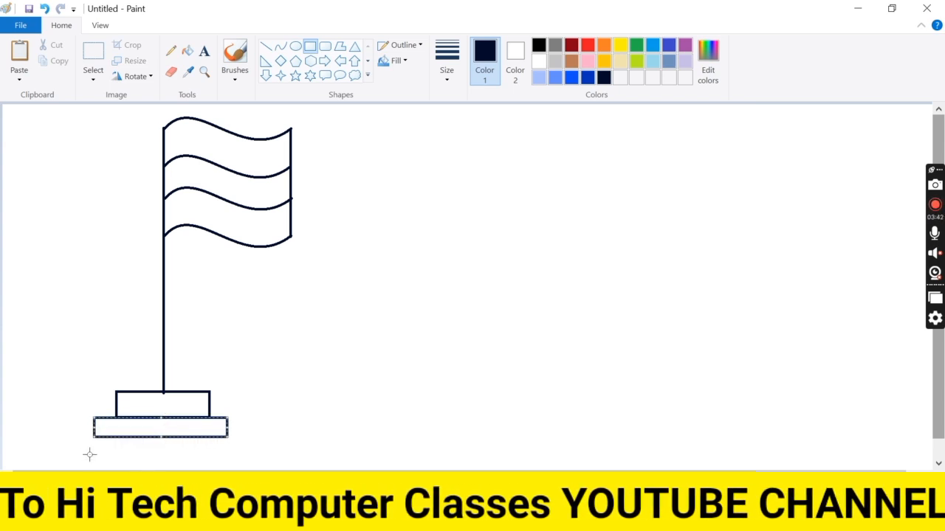
{"action": "left_click_drag", "start_coordinate": [75, 434], "coordinate": [241, 461]}
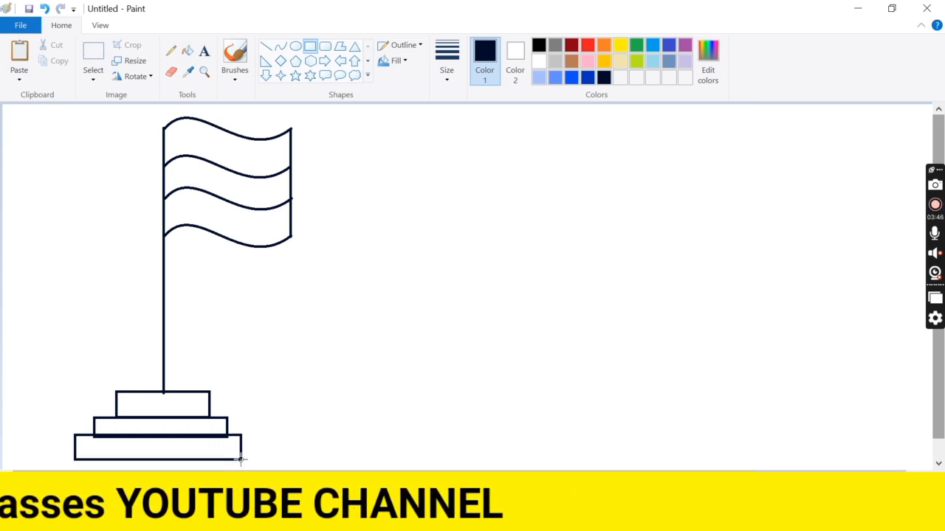
{"action": "left_click_drag", "start_coordinate": [182, 452], "coordinate": [182, 454]}
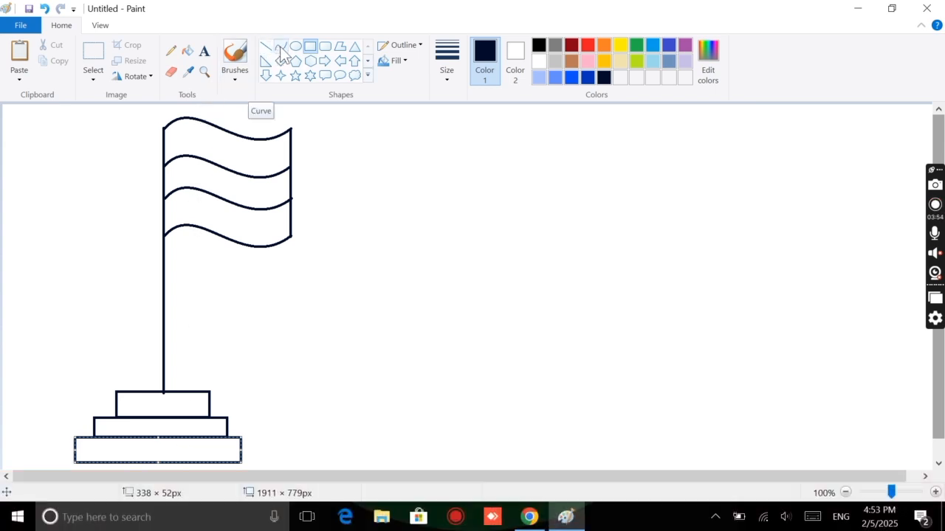
Step: Draw an S-shaped curve about 344 × 581 px as the rope and move it onto the pole from its top to the base
{"action": "left_click", "coordinate": [280, 49]}
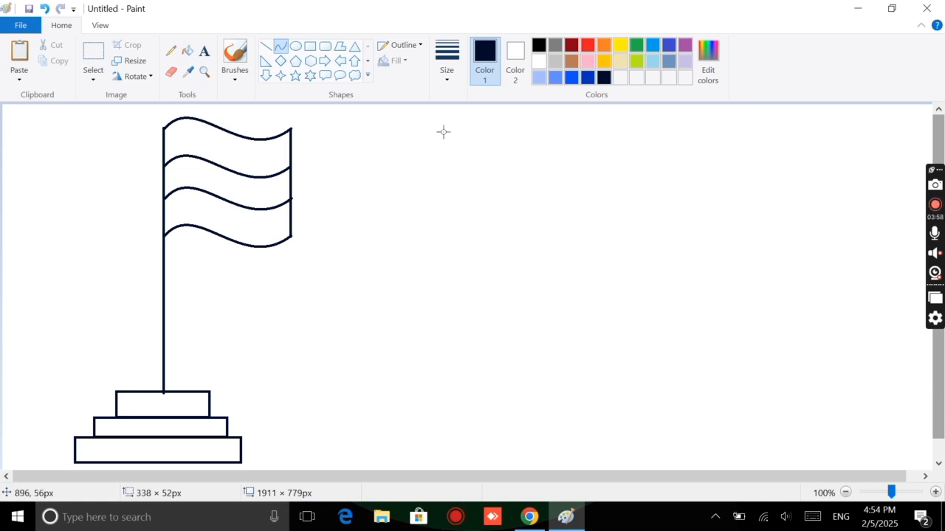
{"action": "left_click_drag", "start_coordinate": [444, 132], "coordinate": [476, 389]}
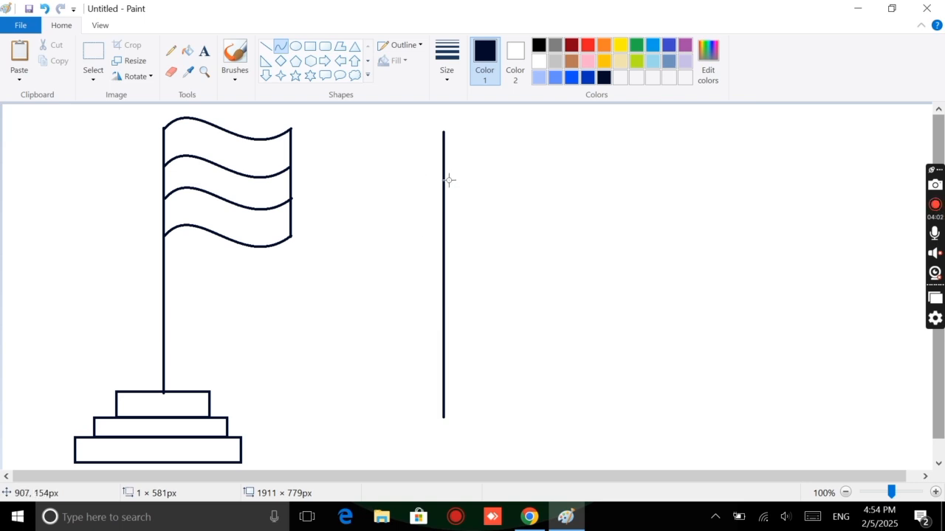
{"action": "left_click_drag", "start_coordinate": [445, 197], "coordinate": [367, 200]}
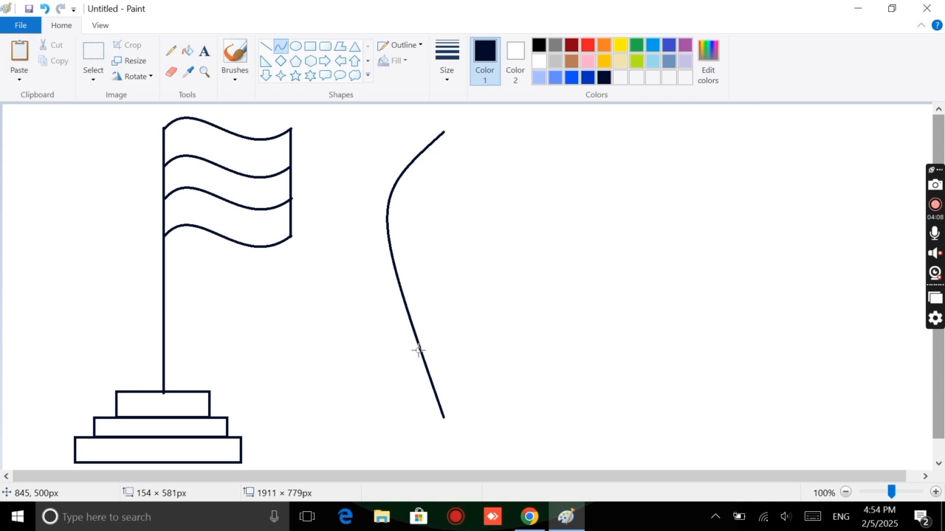
{"action": "left_click_drag", "start_coordinate": [418, 351], "coordinate": [537, 300]}
{"action": "left_click_drag", "start_coordinate": [480, 264], "coordinate": [202, 257]}
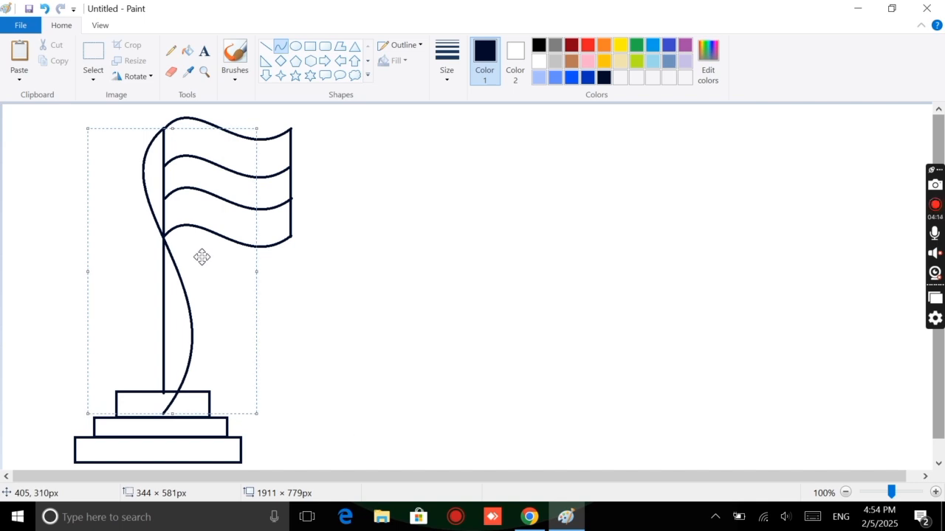
Step: Fill the top stripe of the flag with orange and the bottom stripe with green
{"action": "left_click", "coordinate": [189, 53]}
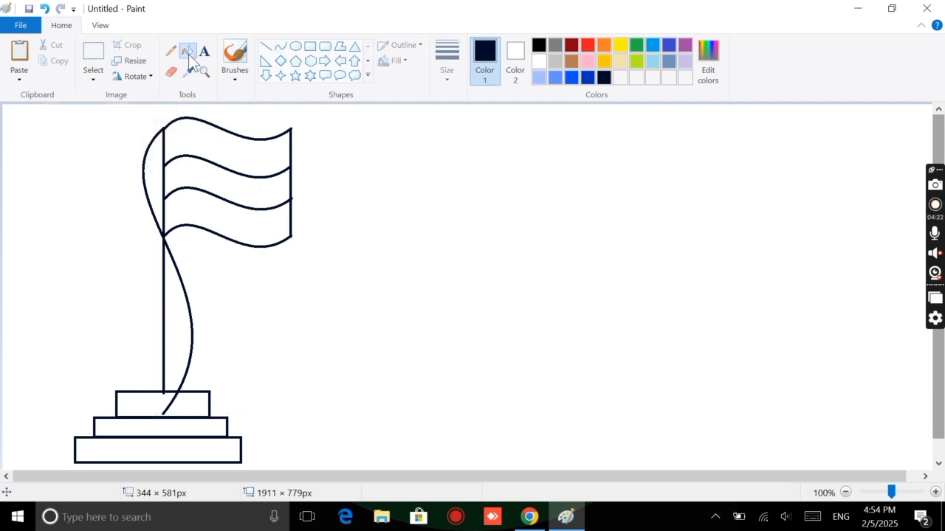
{"action": "left_click", "coordinate": [603, 46]}
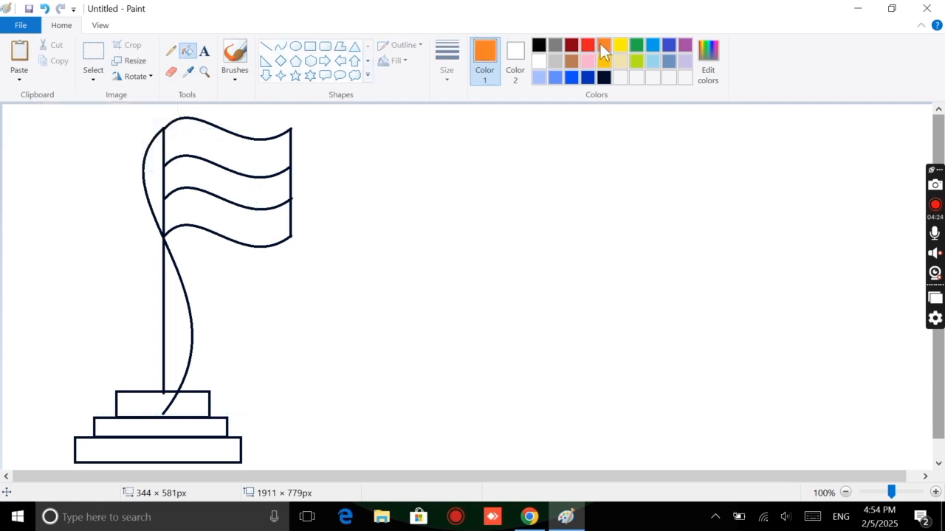
{"action": "left_click", "coordinate": [243, 161]}
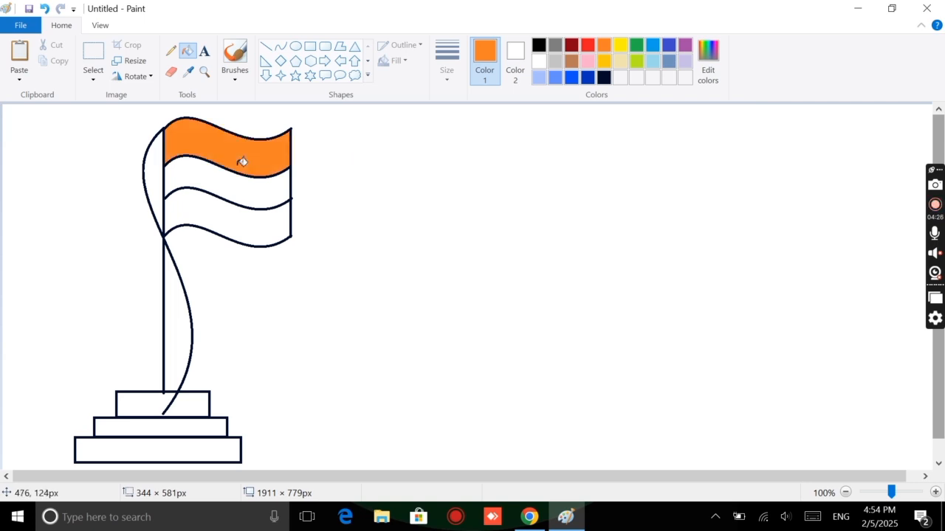
{"action": "left_click", "coordinate": [636, 46]}
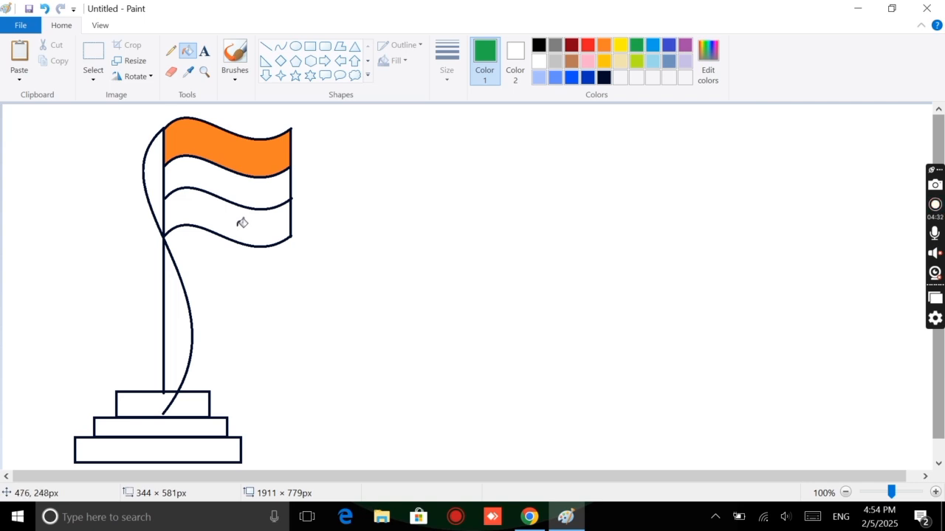
{"action": "left_click", "coordinate": [267, 220]}
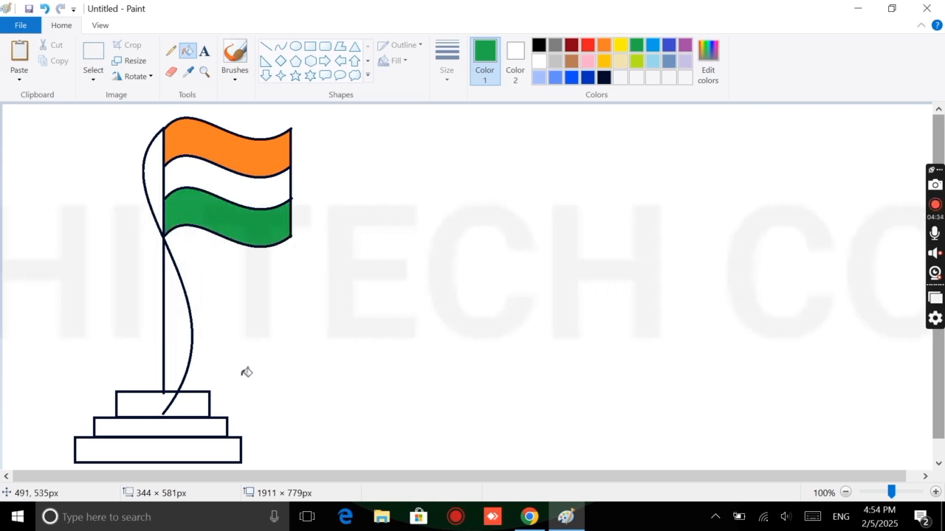
Step: Fill the lowest rectangle of the base with green and the top rectangle with orange
{"action": "left_click", "coordinate": [195, 449]}
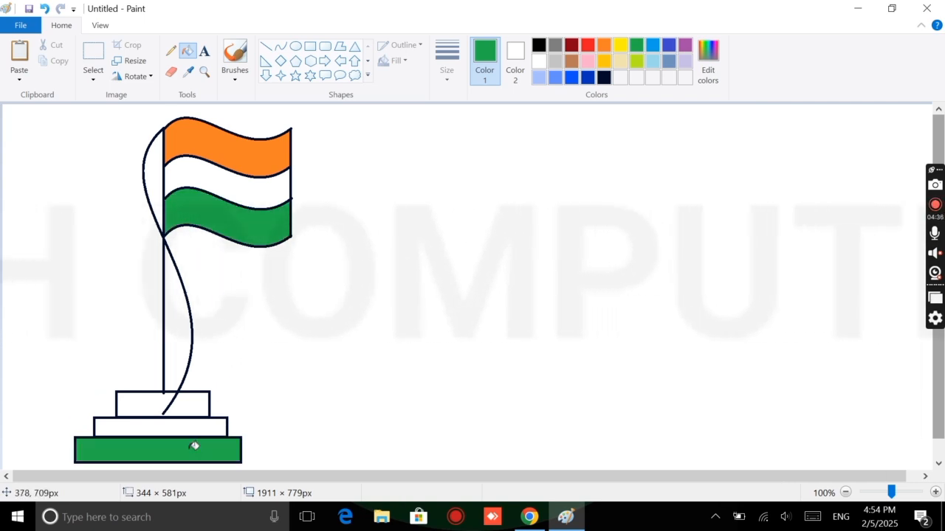
{"action": "left_click", "coordinate": [604, 45]}
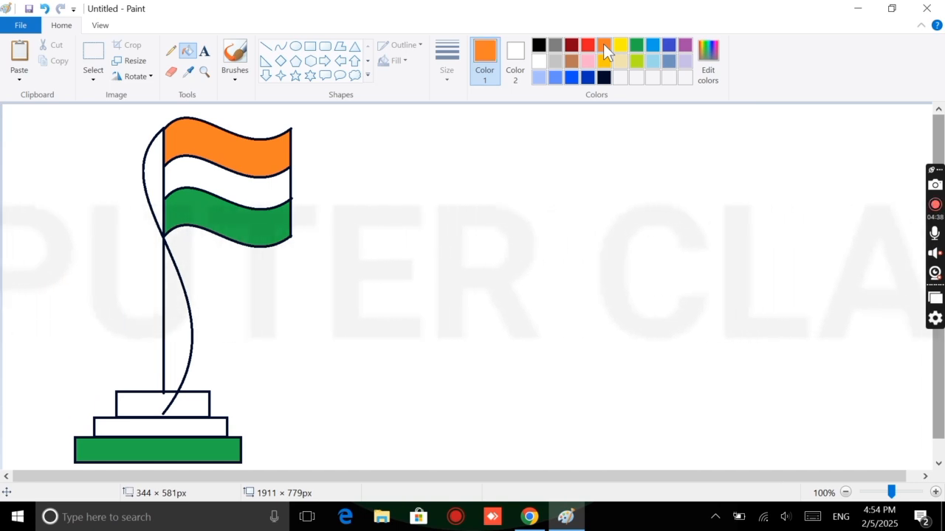
{"action": "left_click", "coordinate": [185, 400]}
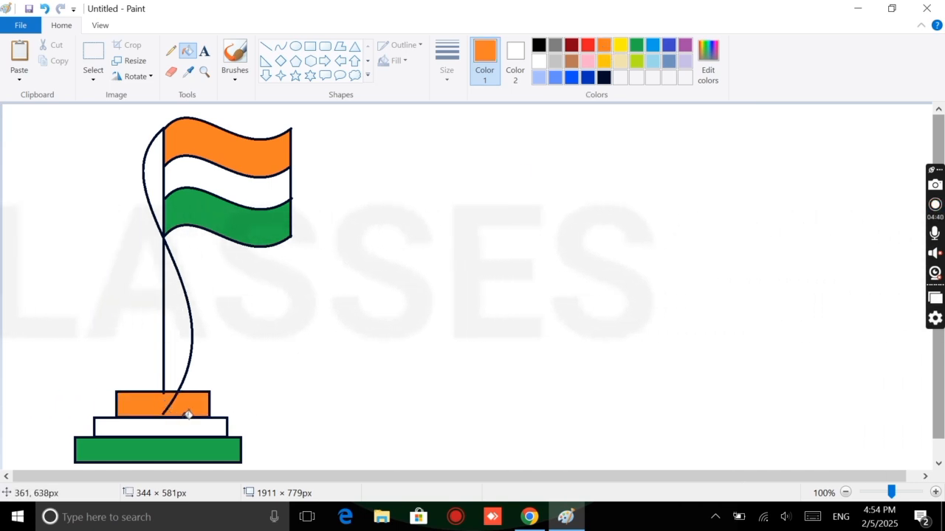
Step: Set the primary colour to black
{"action": "left_click", "coordinate": [539, 46]}
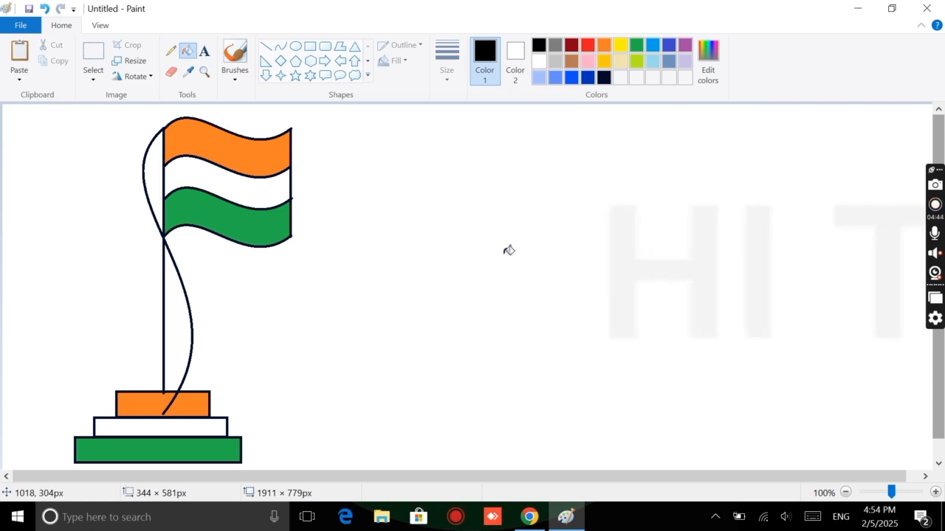